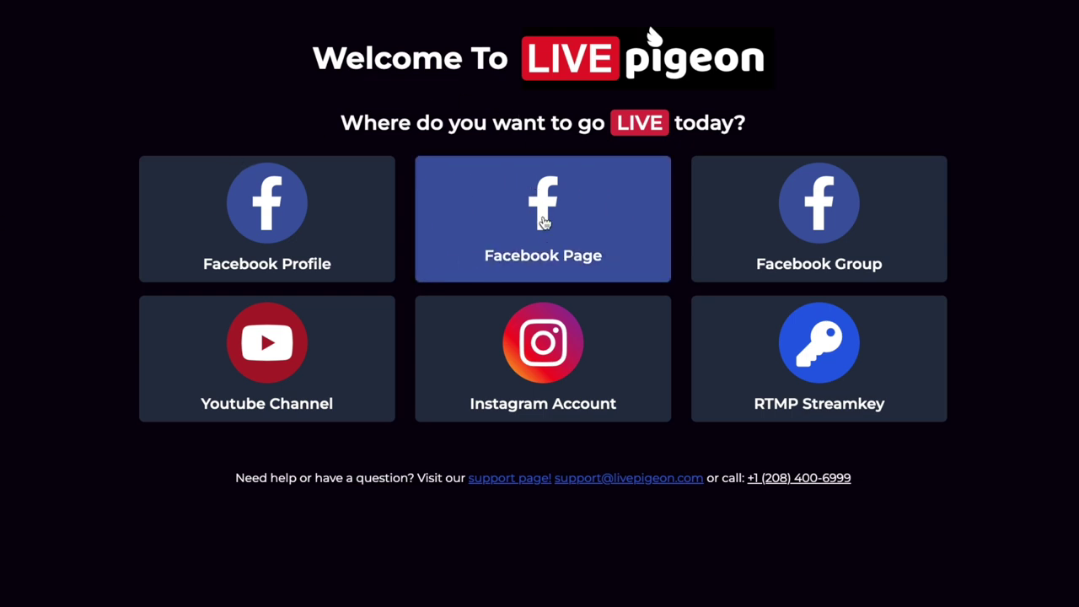
Connect a Facebook Page destination, continuing as the current account and confirming the Facebook password
left_click(544, 222)
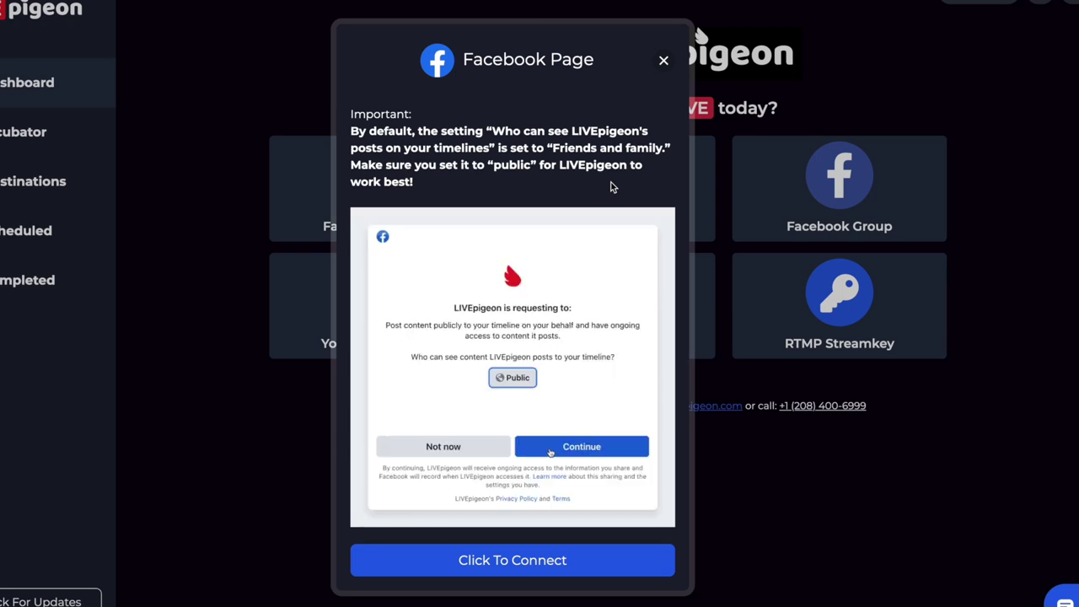
left_click(415, 573)
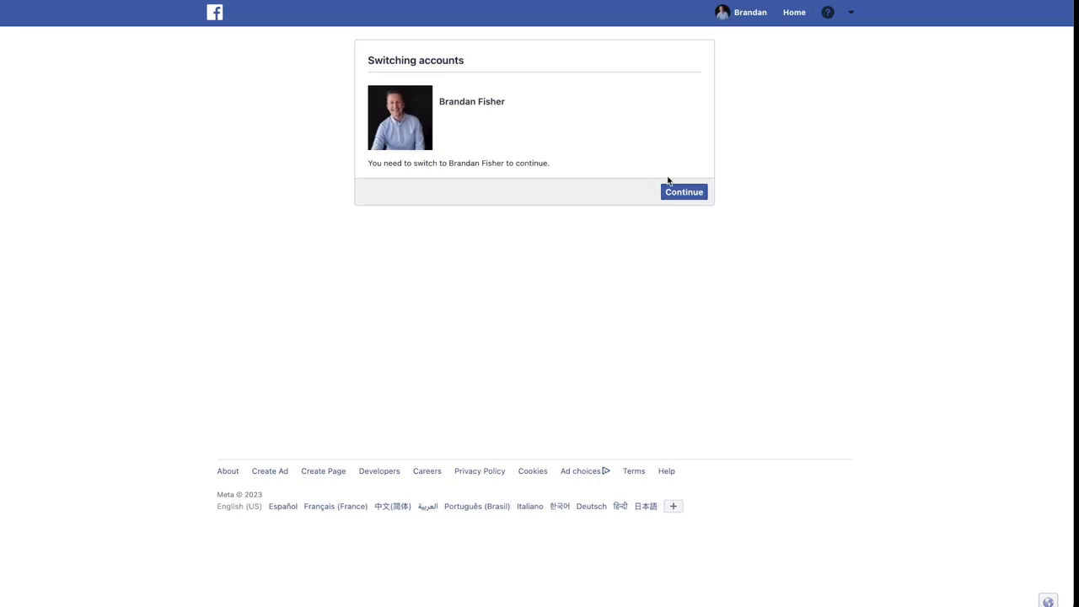
left_click(691, 197)
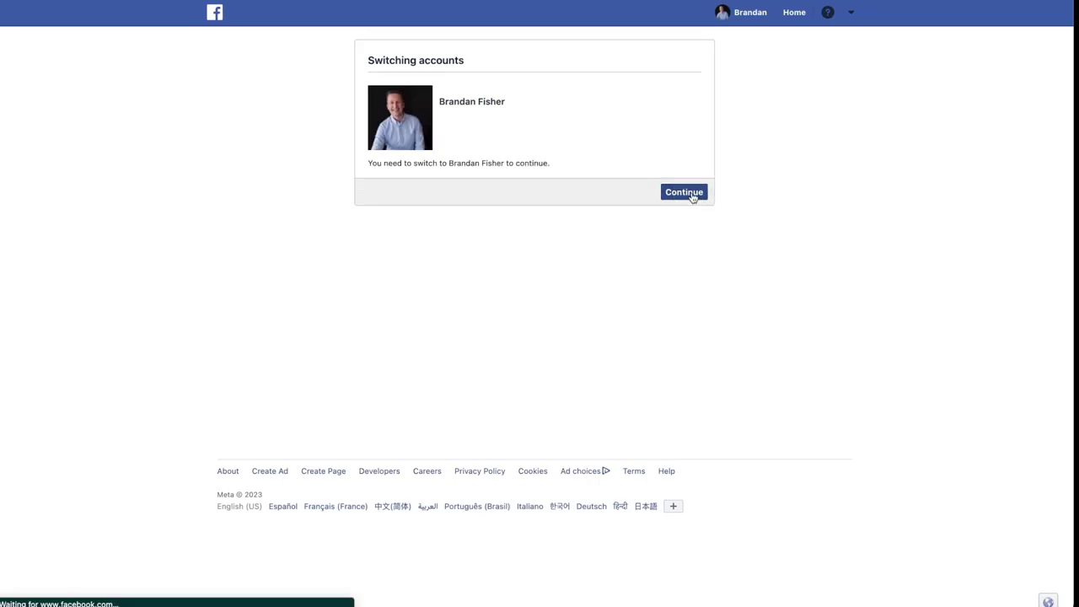
left_click(683, 219)
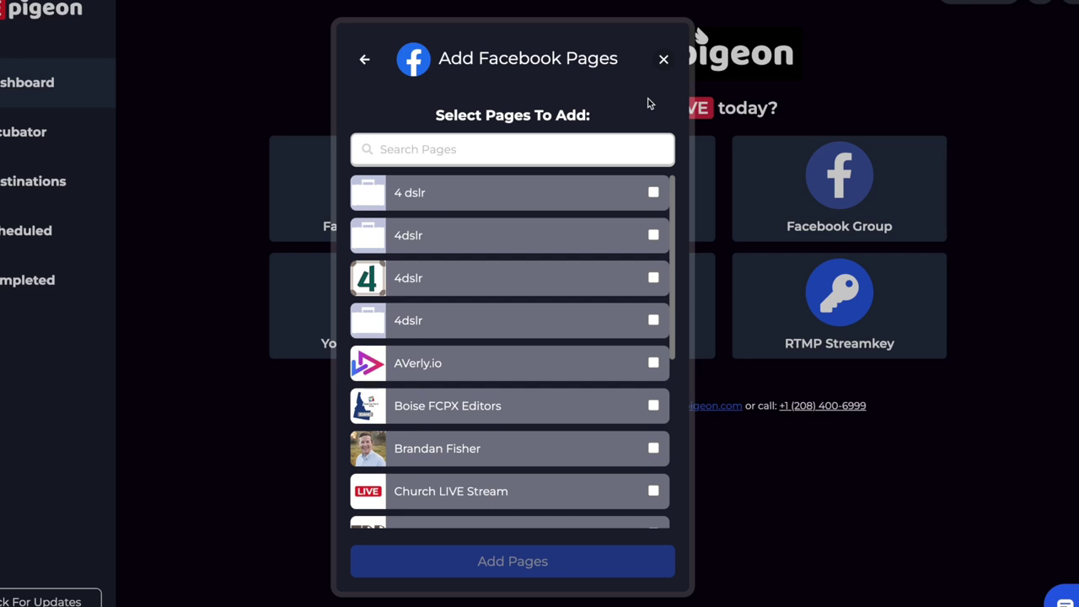
Tick only the Testing Videos page, leaving Testing Videos 2 and 3 unchecked, and add it
scroll(650, 241, "down", 5)
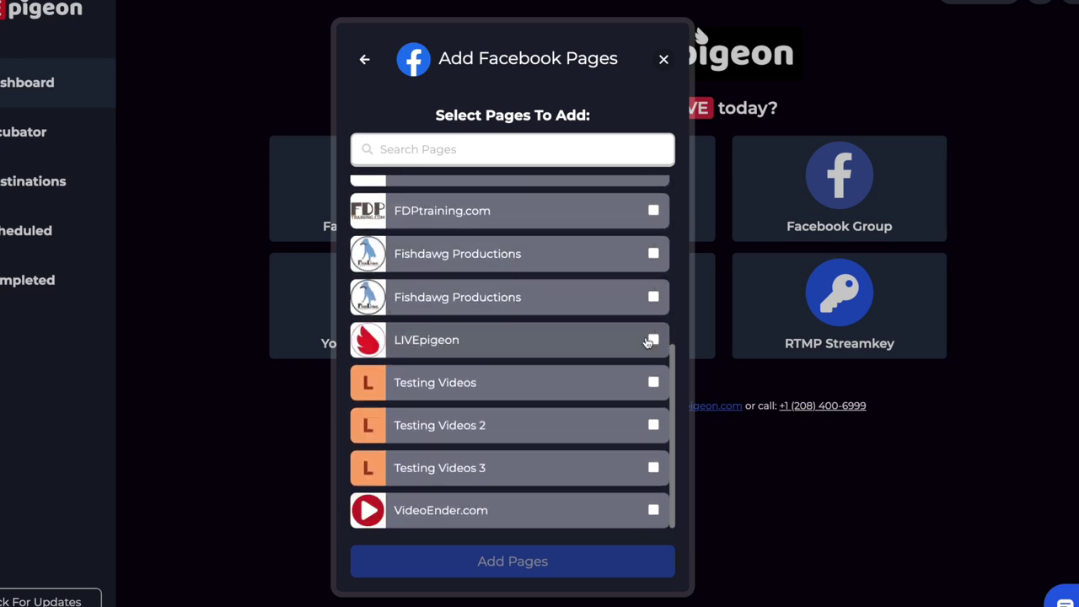
left_click(654, 382)
left_click(653, 427)
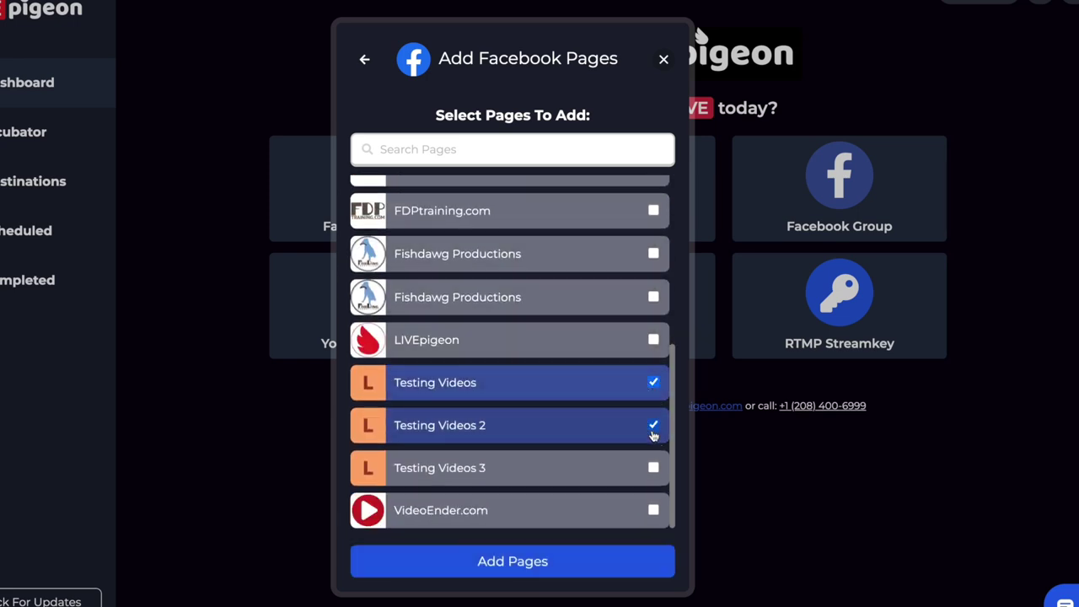
left_click(652, 469)
left_click(652, 469)
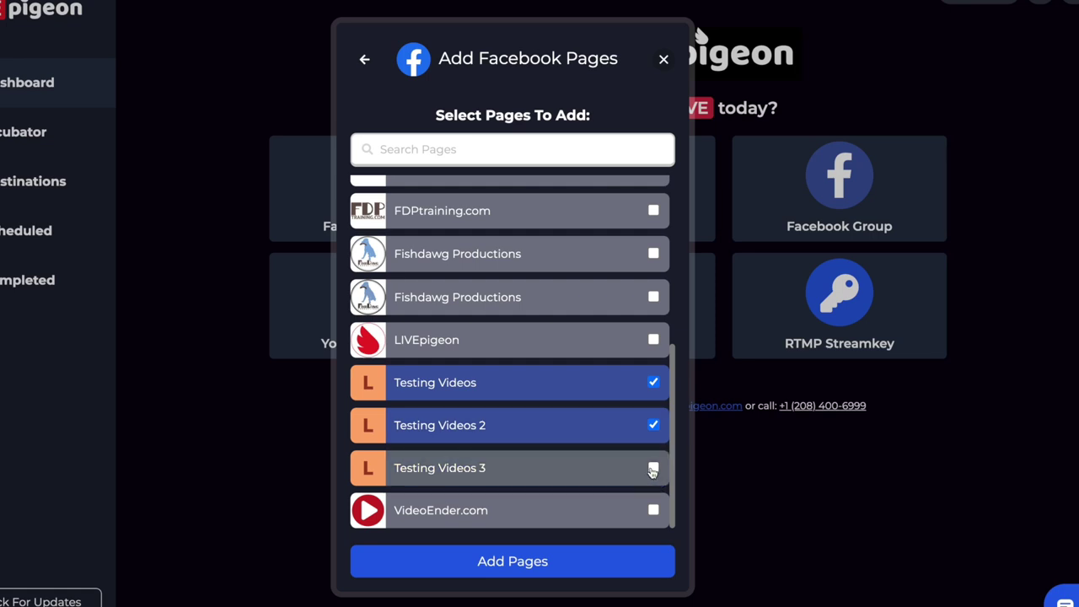
left_click(654, 427)
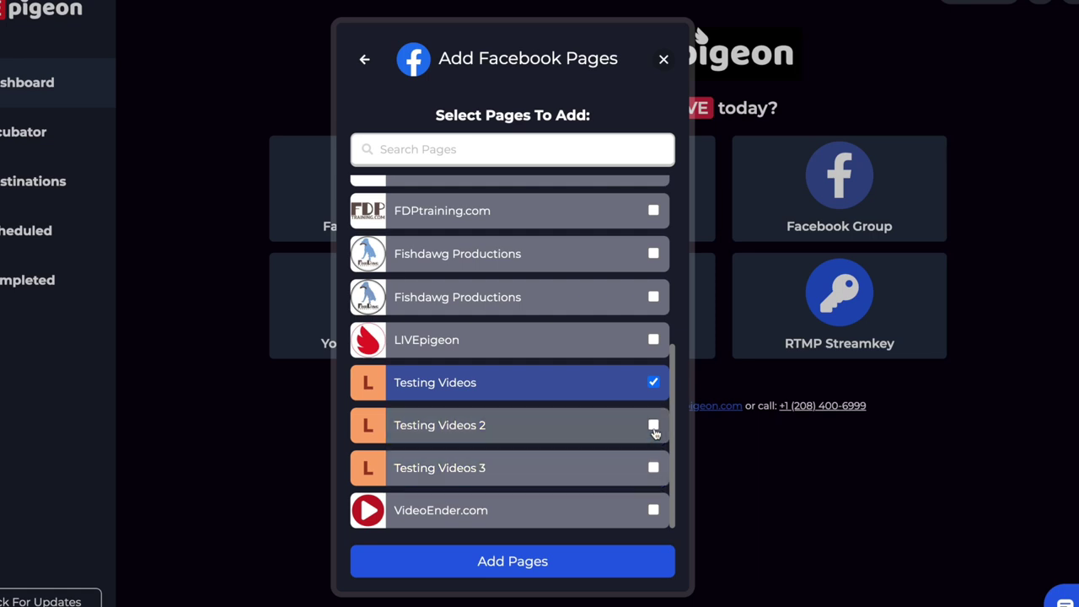
left_click(495, 570)
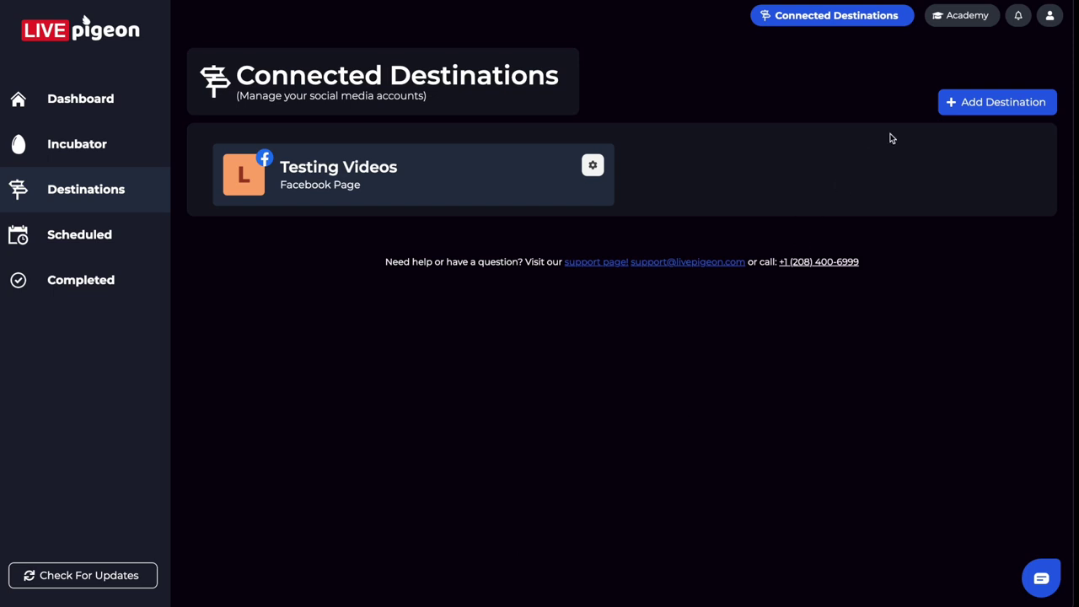
Add a Facebook Group destination and re-authorize Facebook by confirming the password
left_click(976, 103)
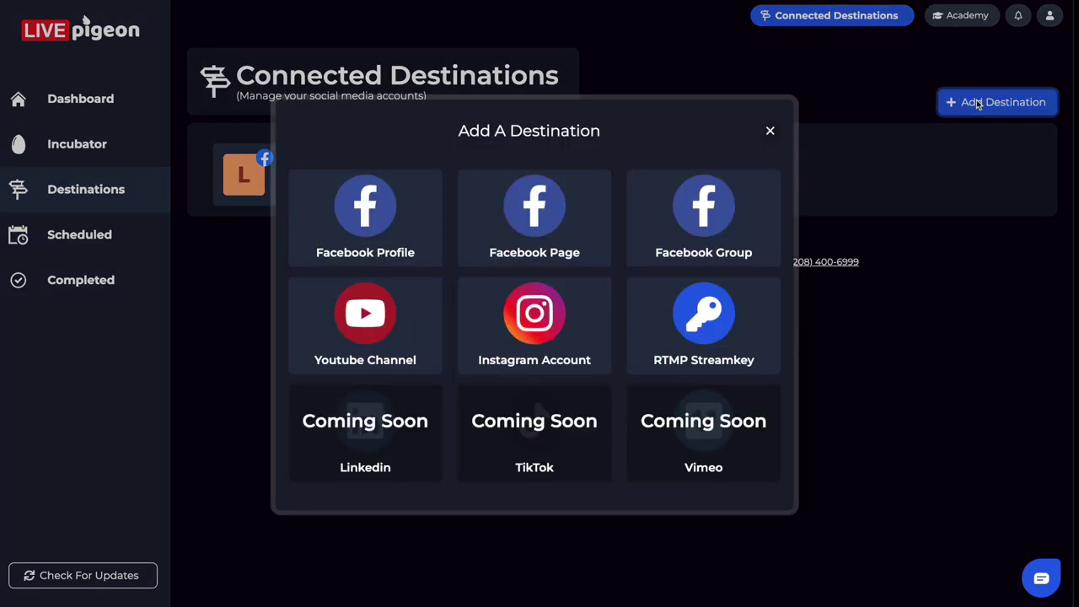
left_click(730, 206)
left_click(582, 540)
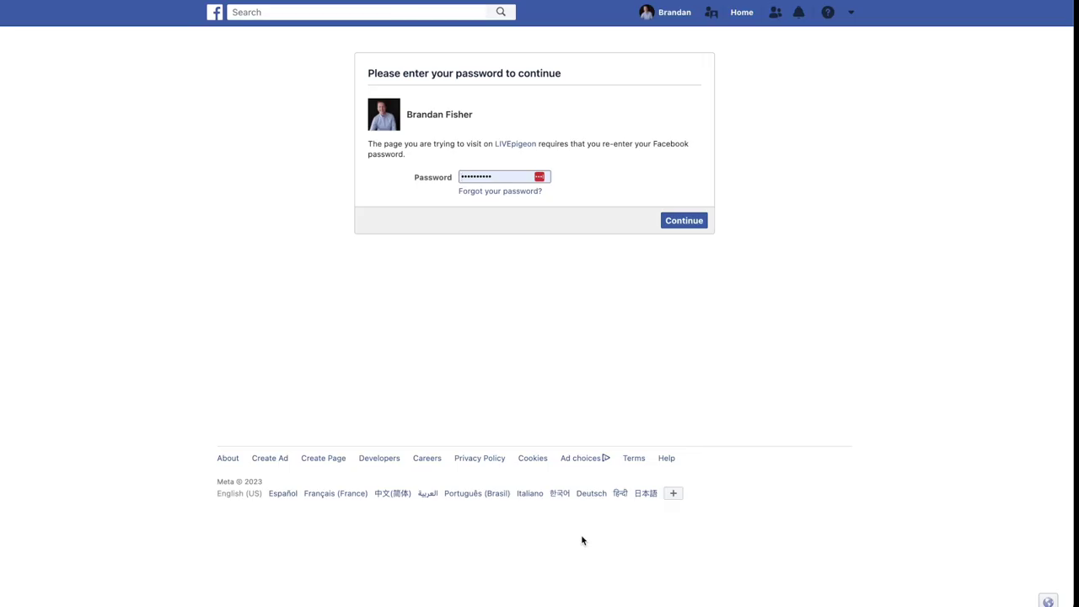
left_click(683, 222)
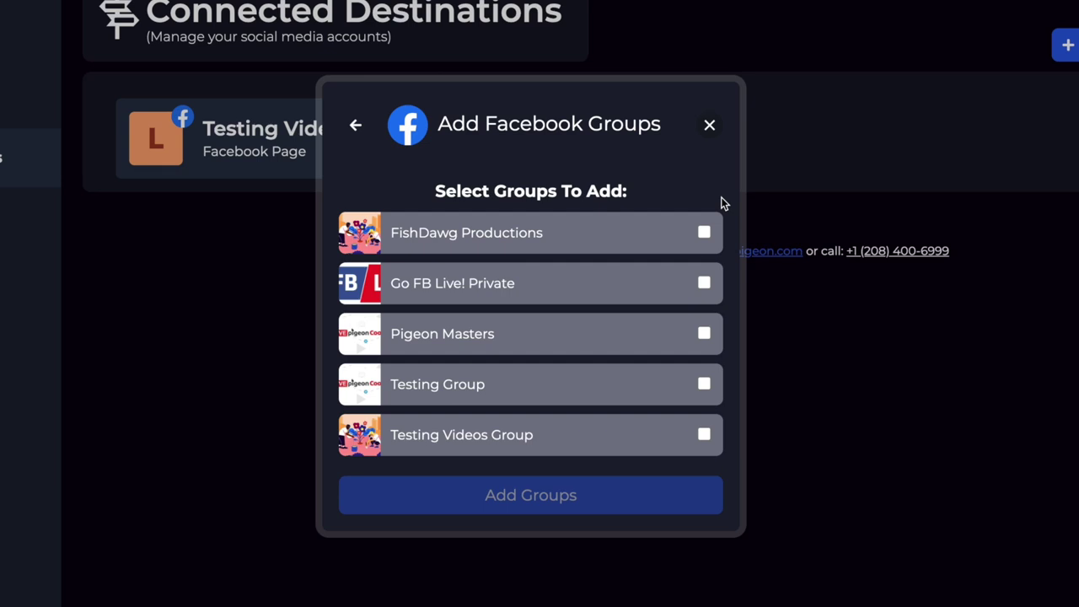
Tick Testing Videos Group in Add Facebook Groups and add it
left_click(704, 434)
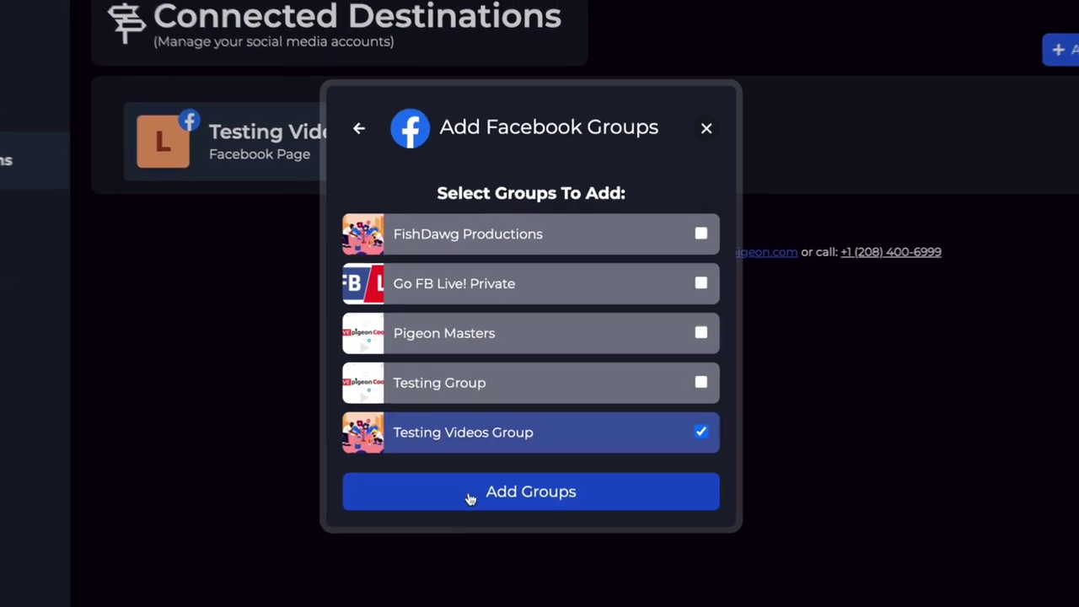
left_click(470, 499)
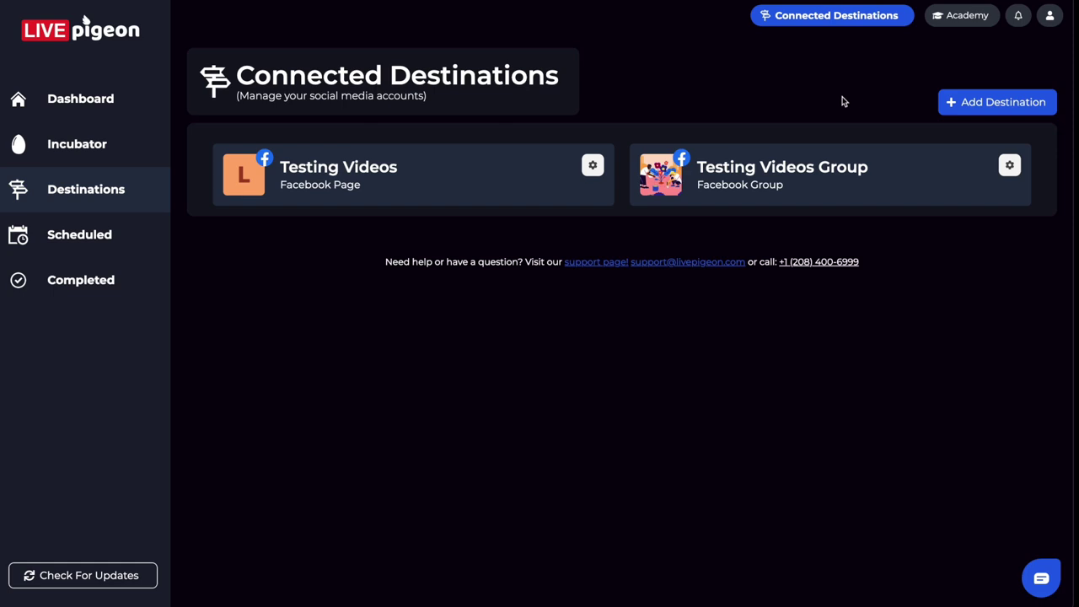
Choose a YouTube Channel destination, briefly play the walkthrough video, and start the Google sign-in
left_click(977, 102)
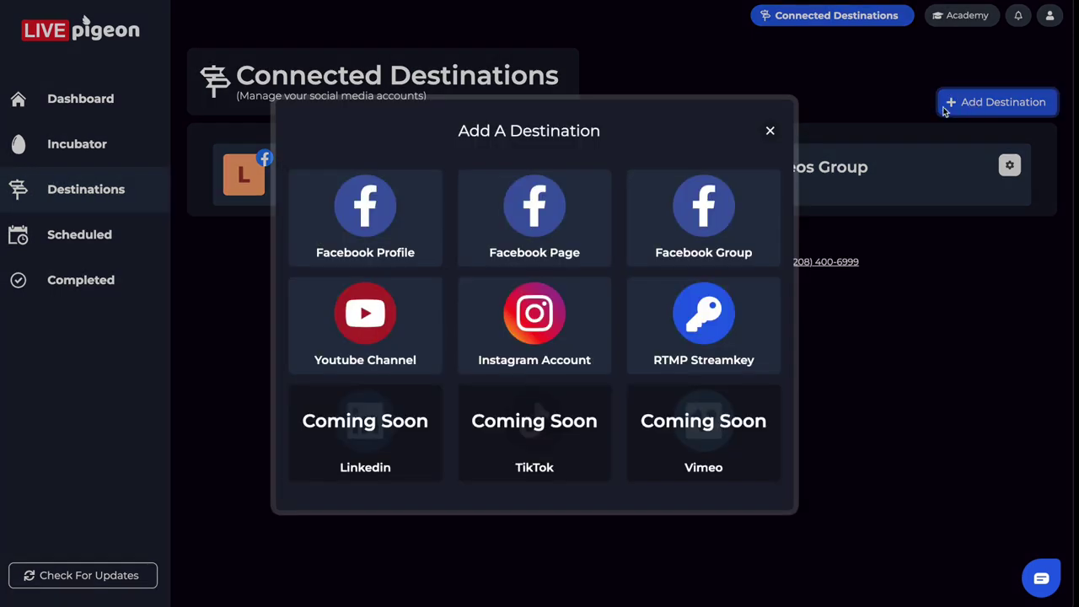
left_click(351, 327)
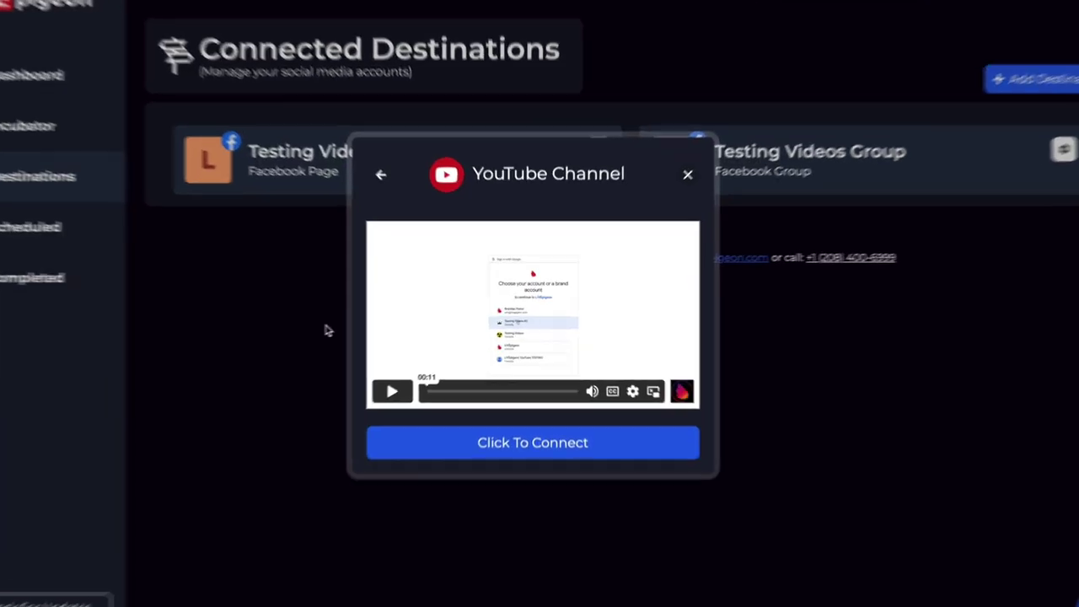
left_click(405, 379)
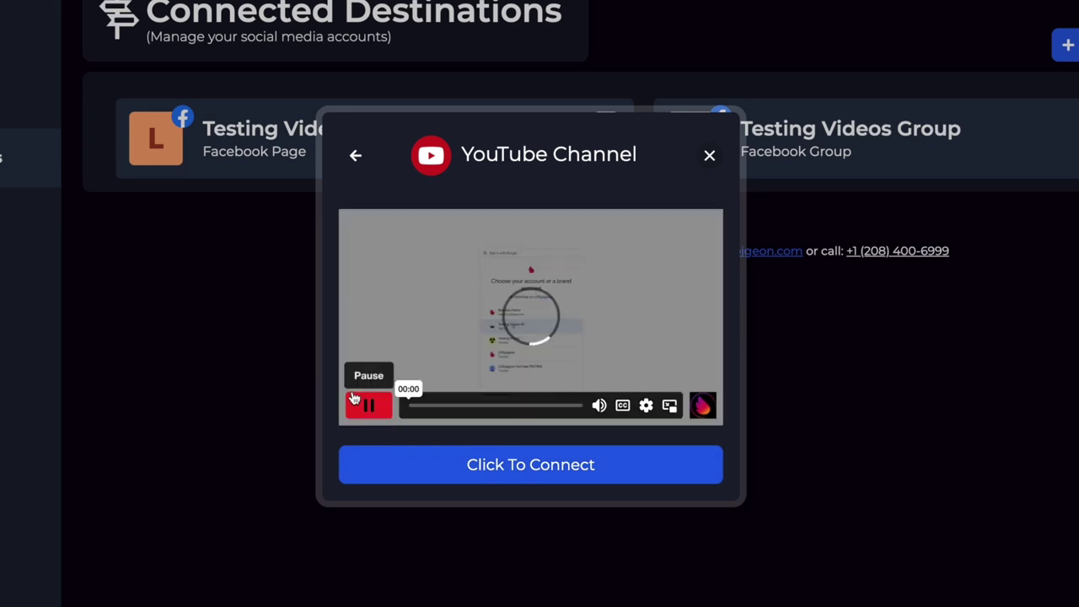
left_click(359, 404)
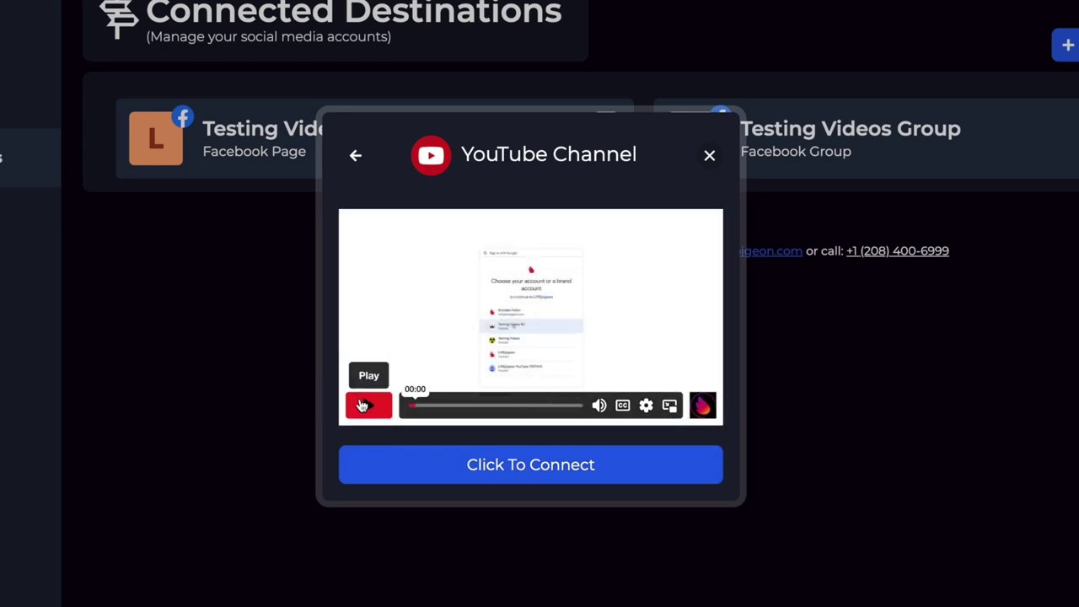
left_click(408, 464)
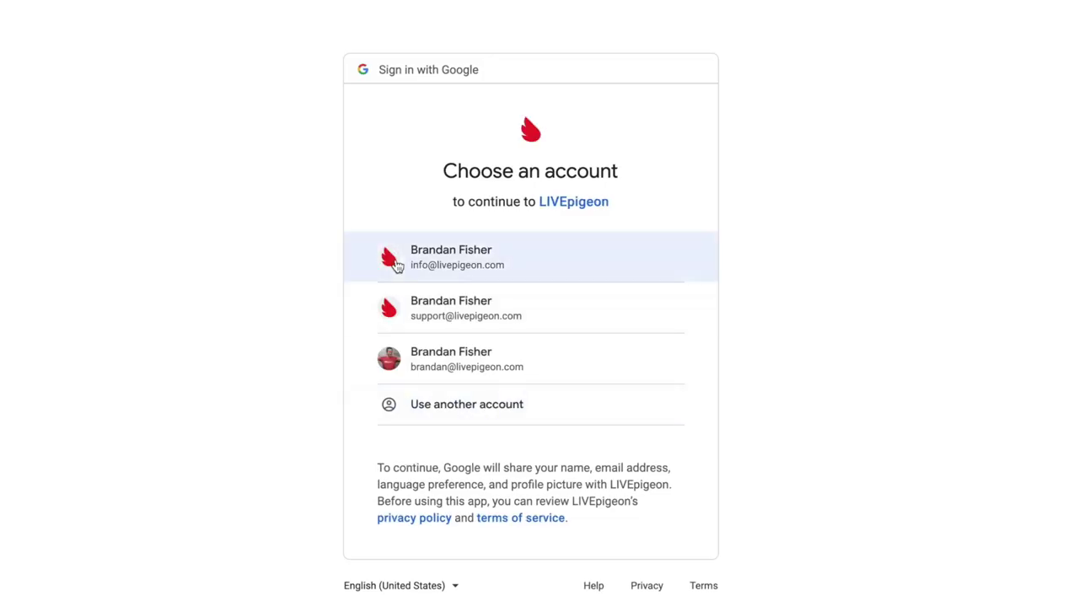
Sign in with the first Google account, pick the Testing Videos brand account, and allow access
left_click(439, 259)
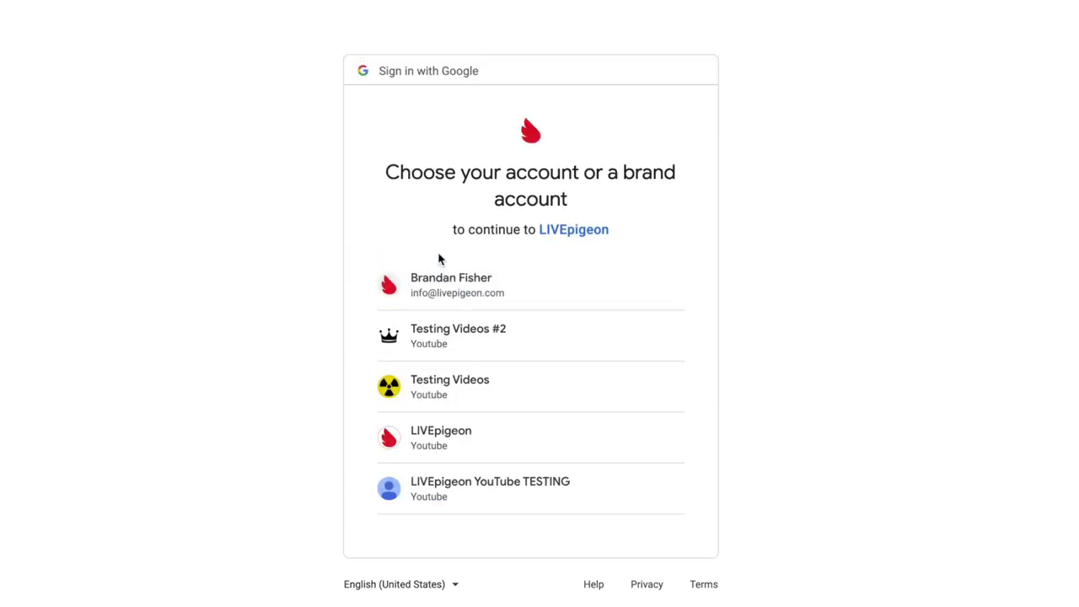
left_click(480, 381)
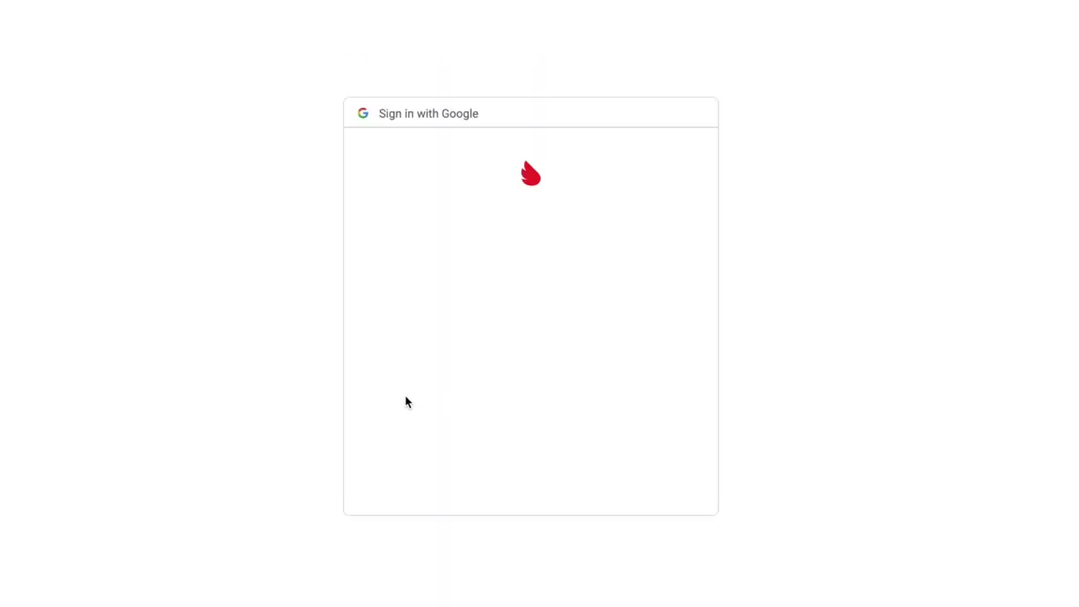
left_click(579, 543)
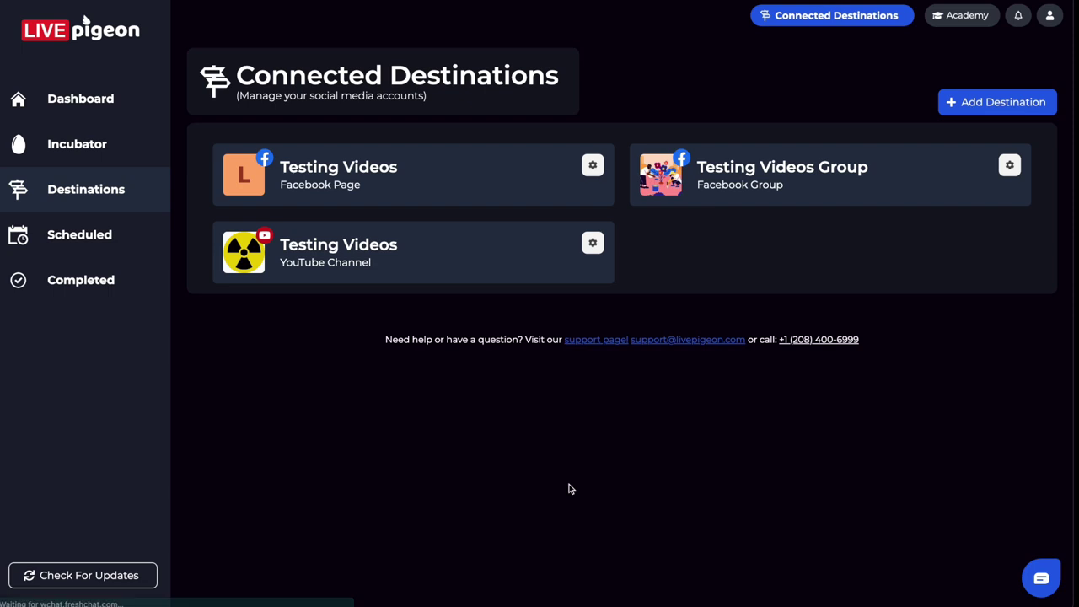
Add an Instagram Account destination by submitting its login details
left_click(983, 97)
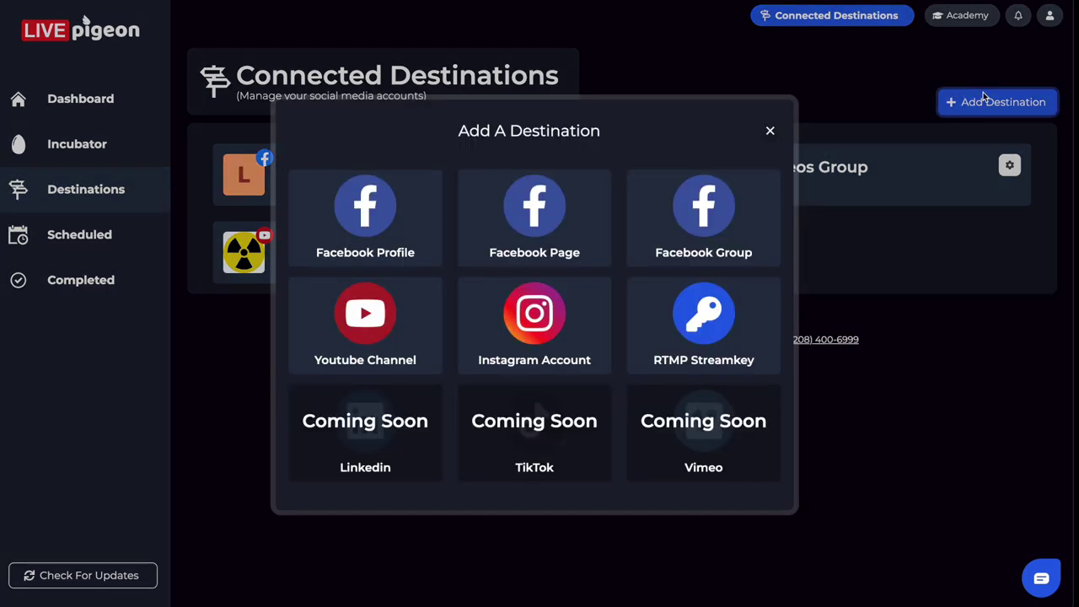
left_click(527, 338)
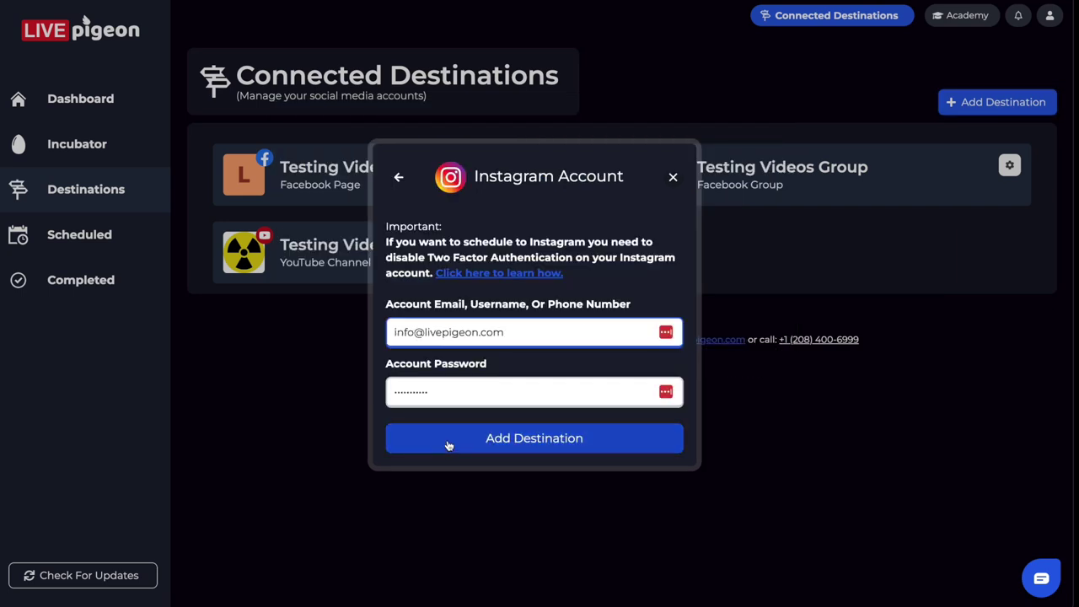
left_click(449, 440)
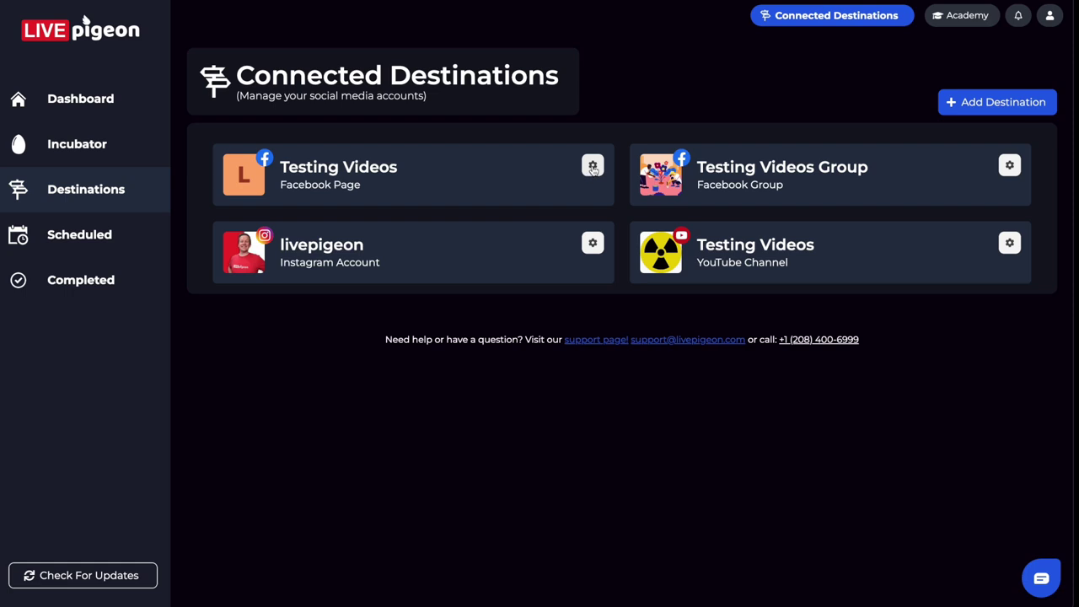
left_click(593, 166)
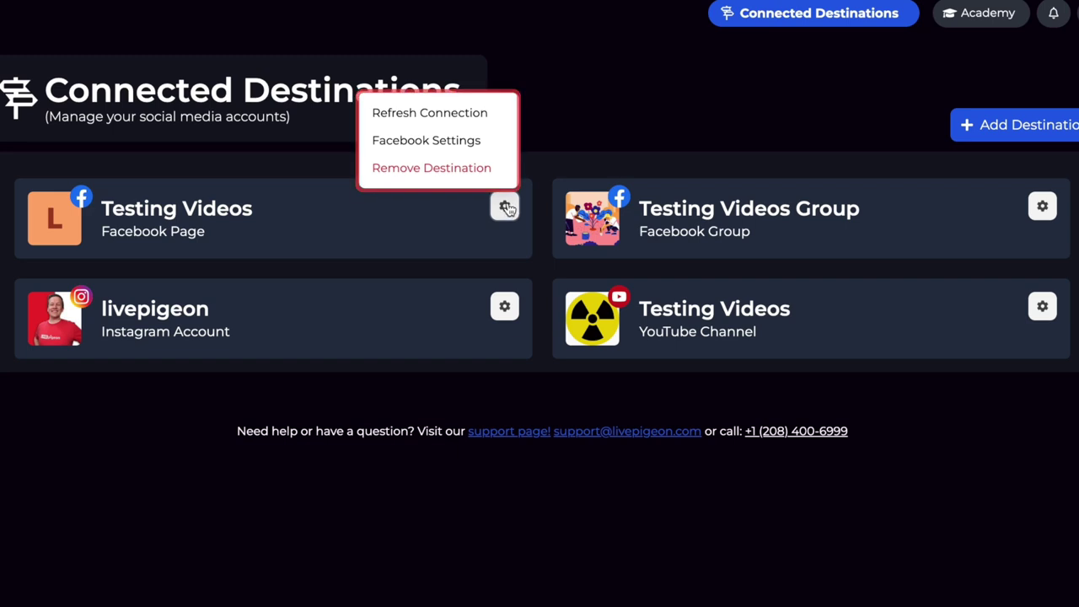
left_click(506, 209)
left_click(1042, 206)
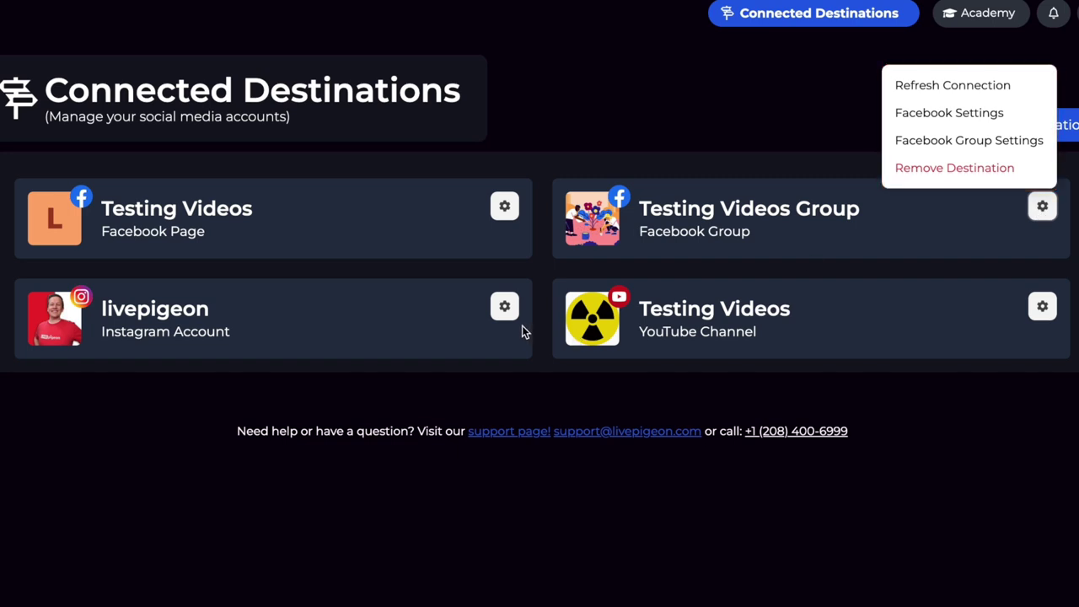
left_click(504, 307)
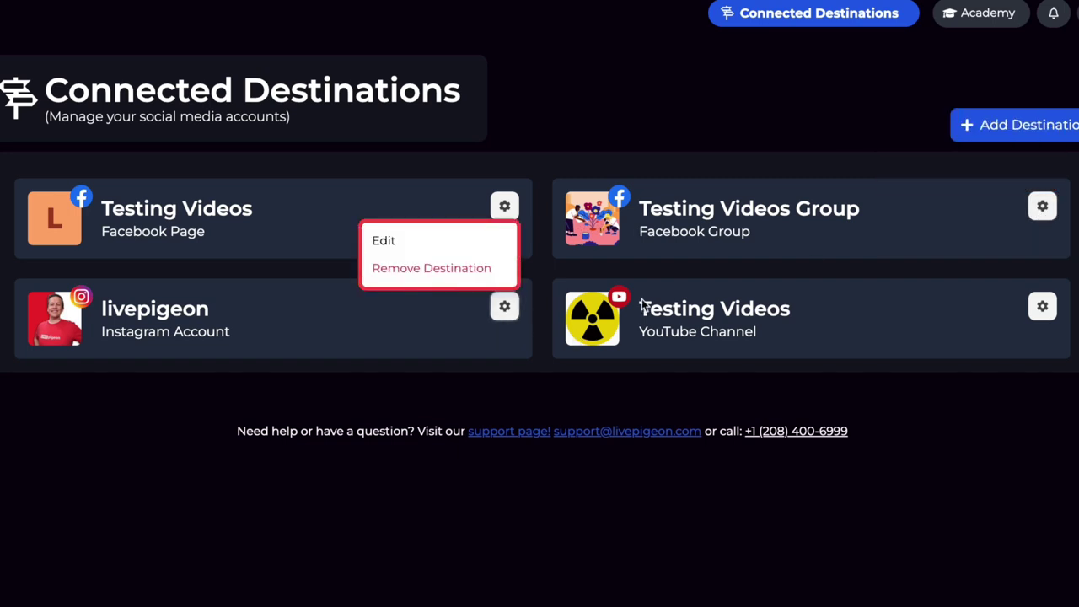
left_click(1042, 308)
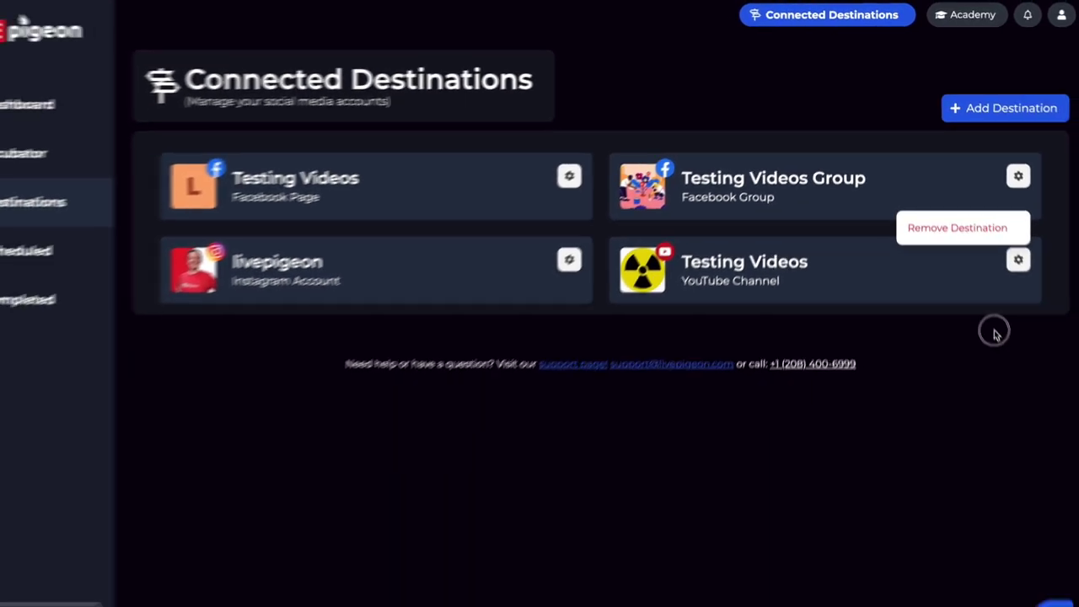
left_click(1016, 396)
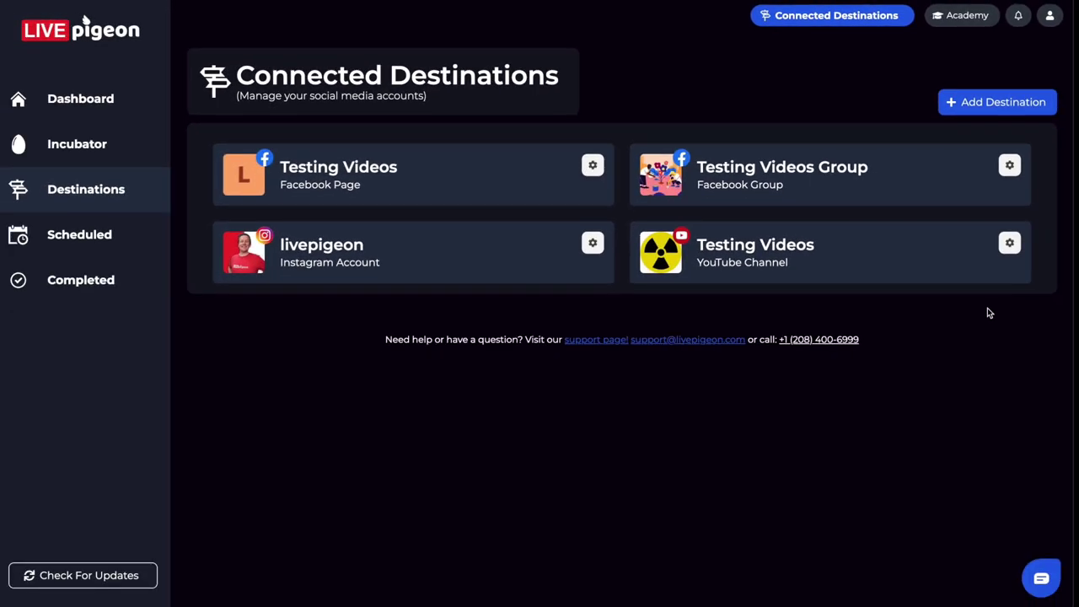